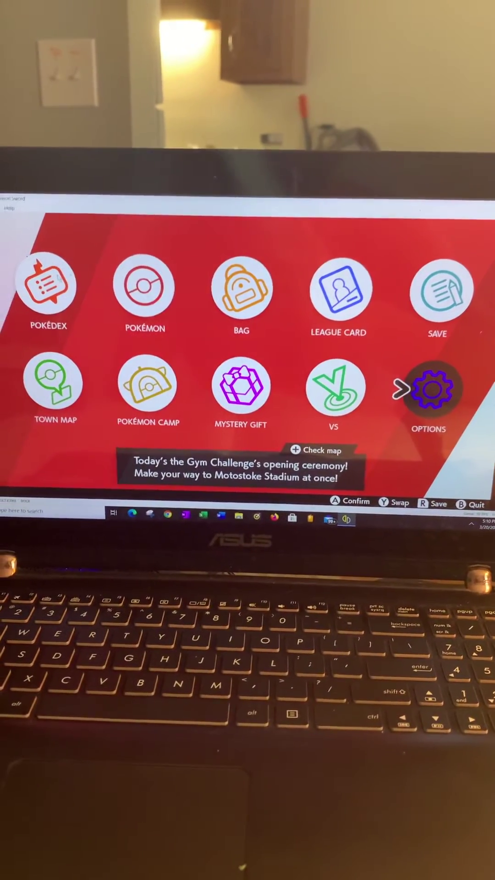
Step: In the Options menu, switch Battle Effects to Off, then set Gyroscope to Don't use
key(Left)
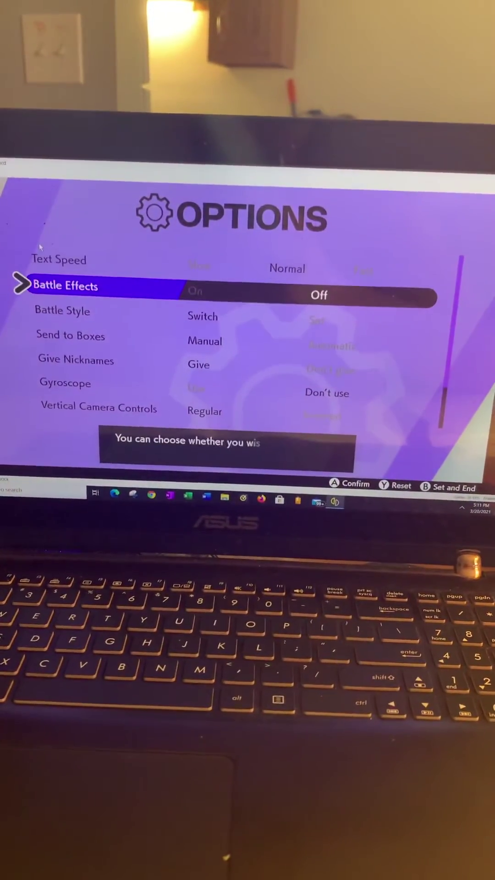
key(Down)
key(Down)
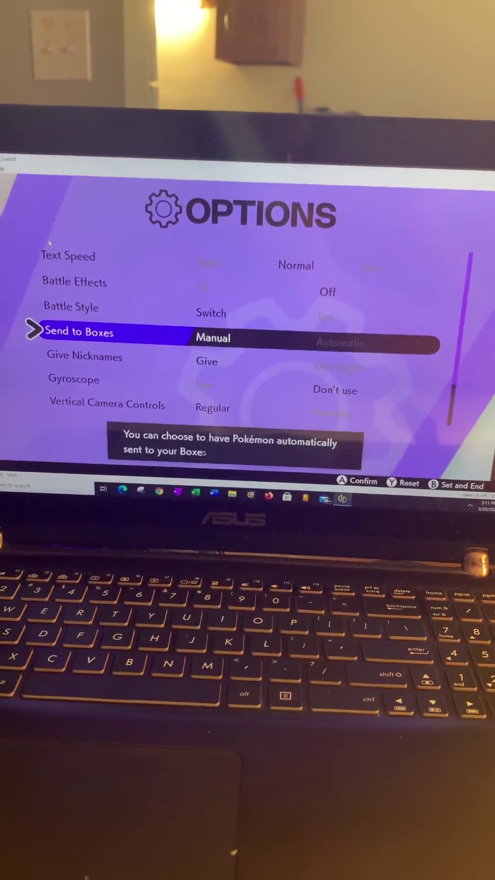
key(Up)
key(Up)
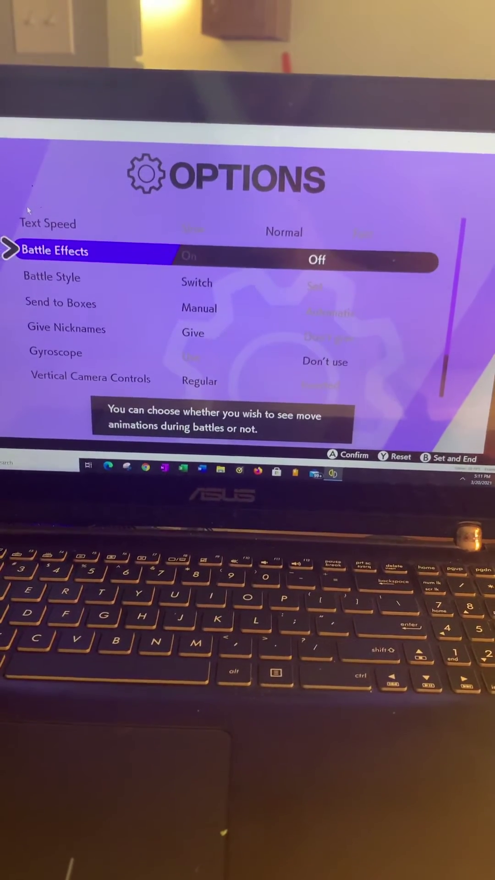
key(Down)
key(Down)
key(Down)
key(Down)
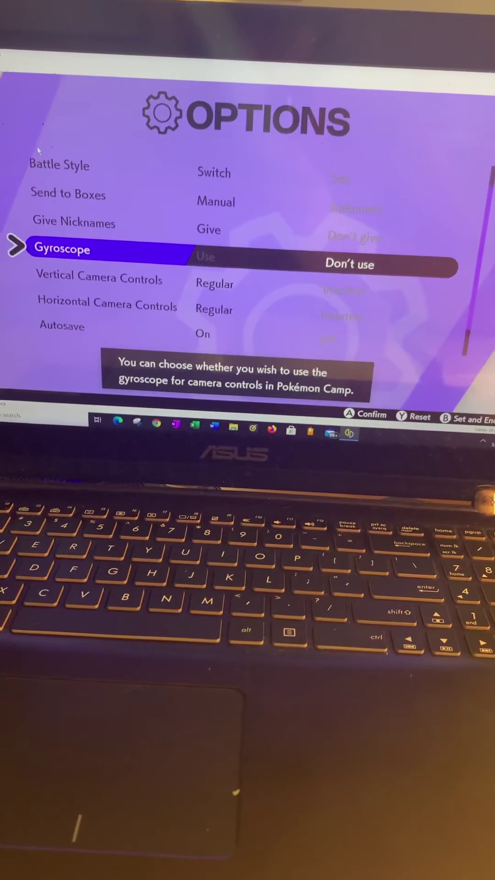
Step: Move down past Camera Controls, Autosave and Show Nicknames and set Skip Movies to On
key(Down)
key(Down)
key(Down)
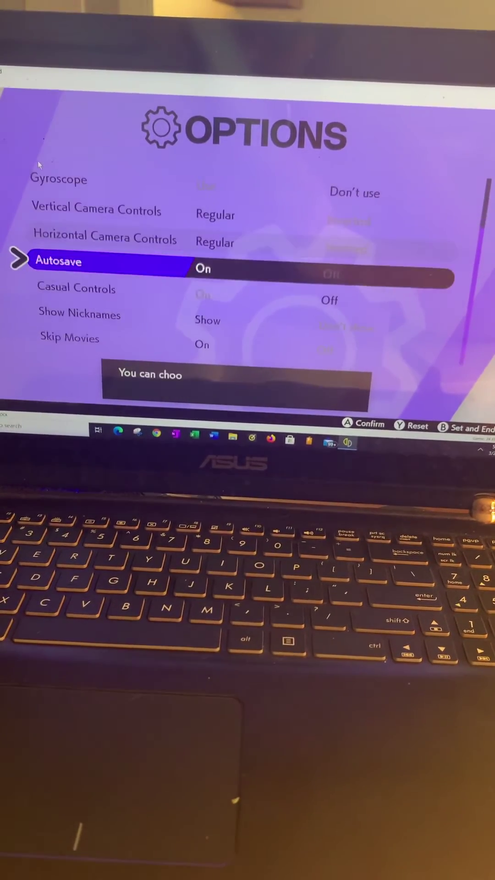
key(Down)
key(Down)
key(Down)
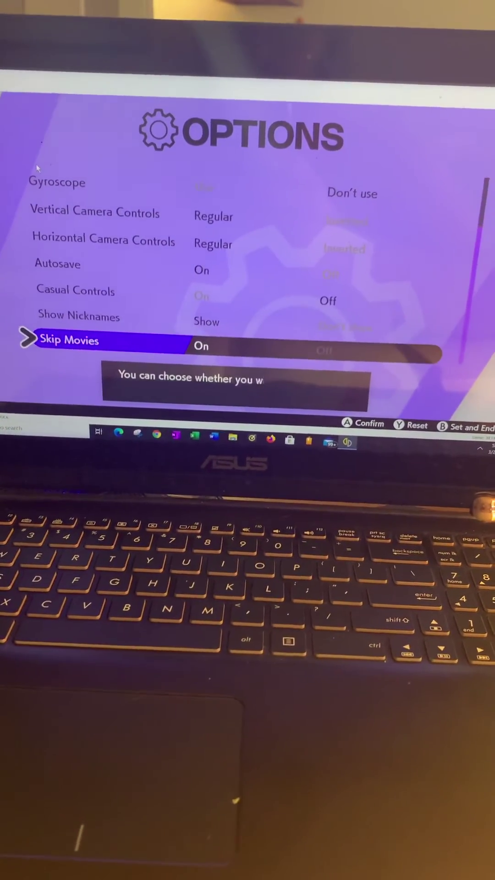